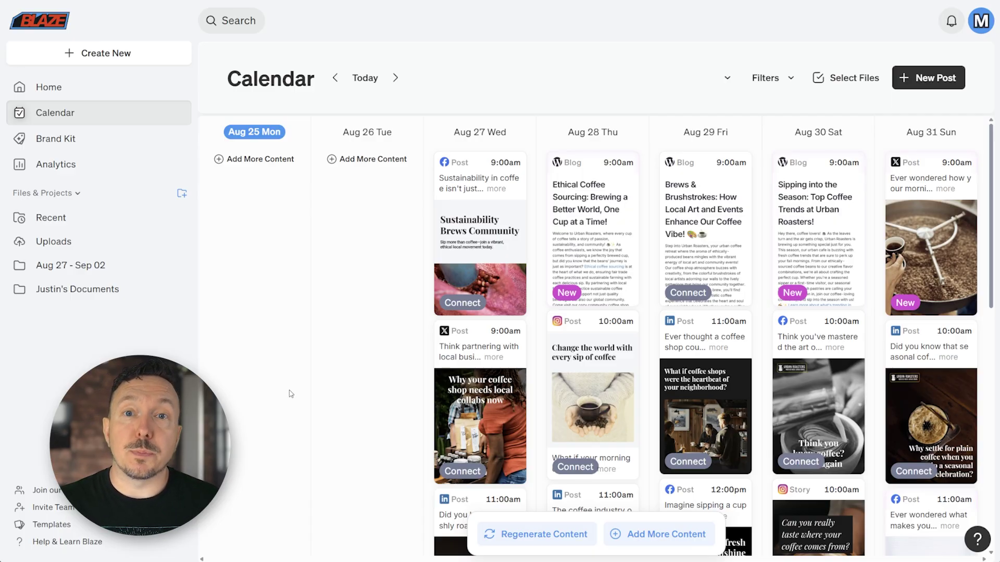
- Open the Urban Roasters brand kit and bring up the New Integration list of services
left_click(50, 138)
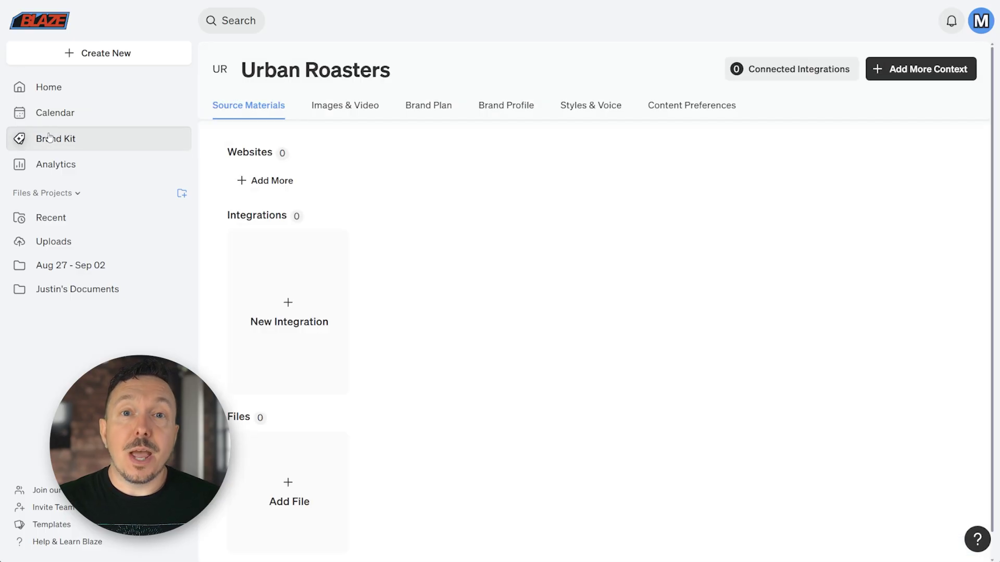
left_click_drag(316, 221, 225, 218)
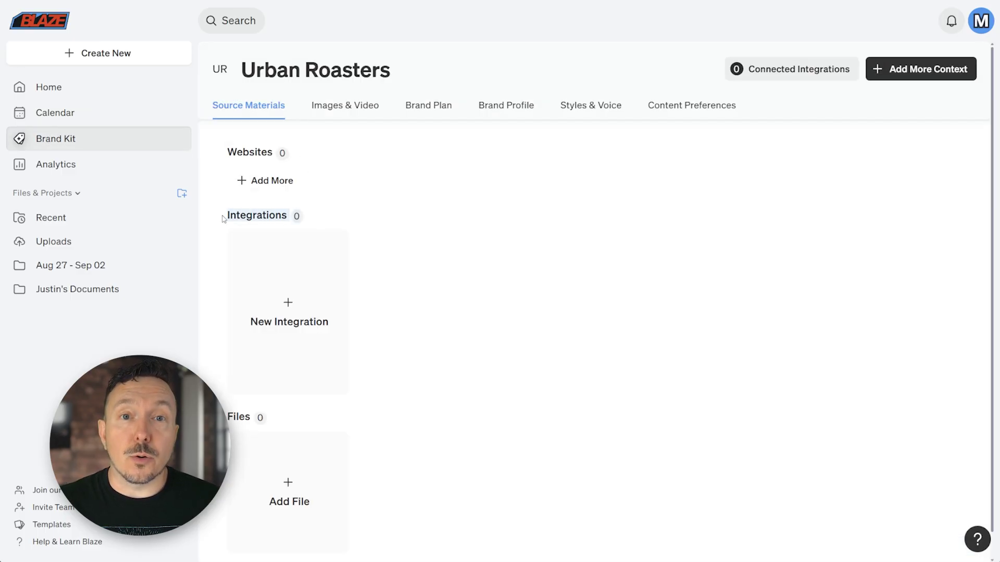
left_click(287, 306)
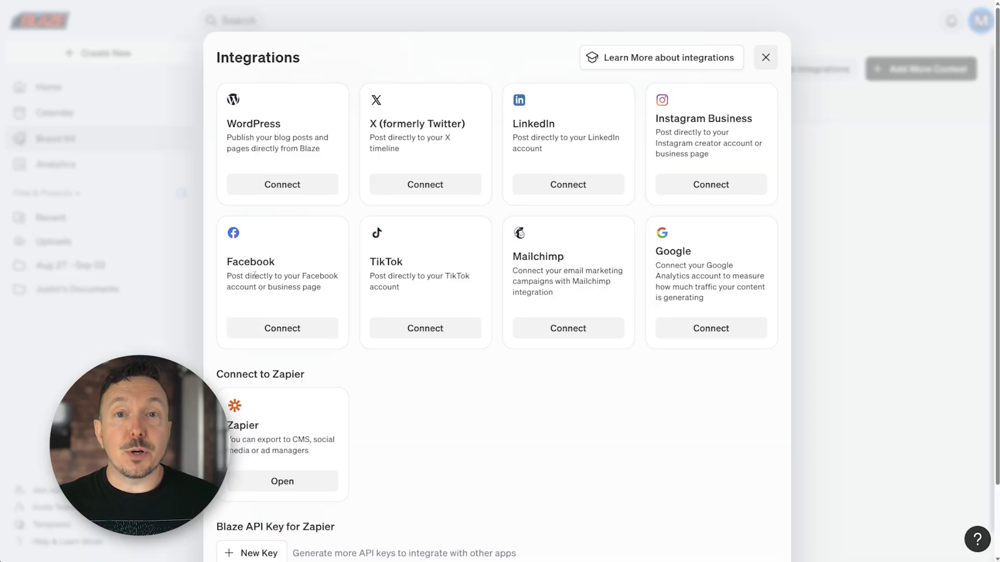
- Start connecting Facebook and read the Important note on Facebook Business scheduling requirements
left_click(282, 329)
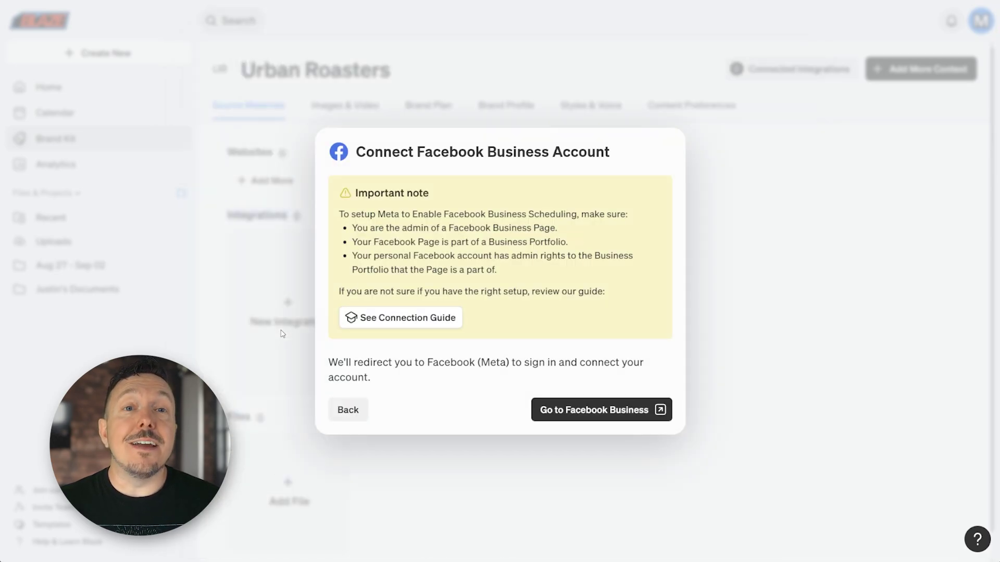
left_click_drag(338, 213, 522, 278)
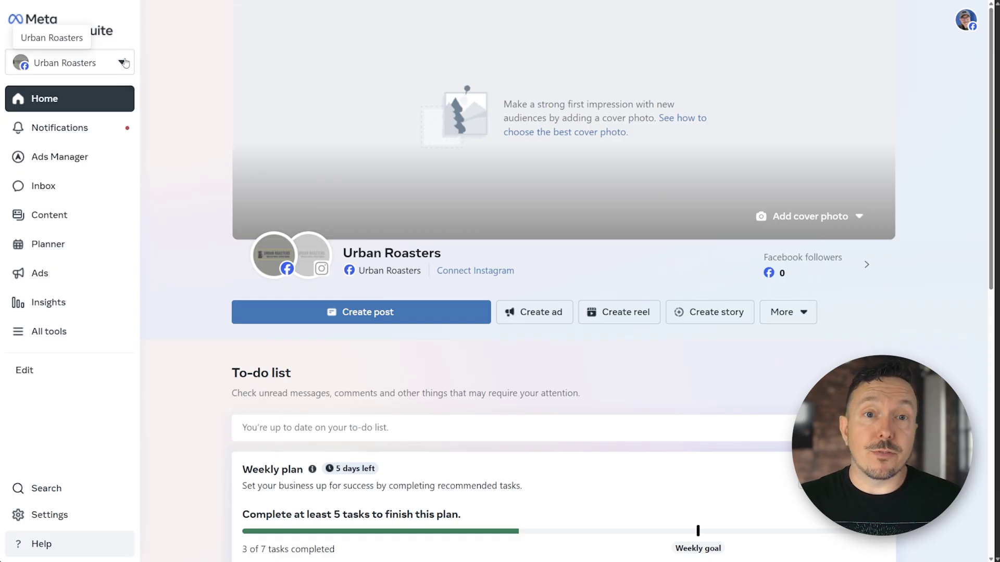
- Create a business portfolio from the account selector to reach its empty Pages settings
left_click(124, 63)
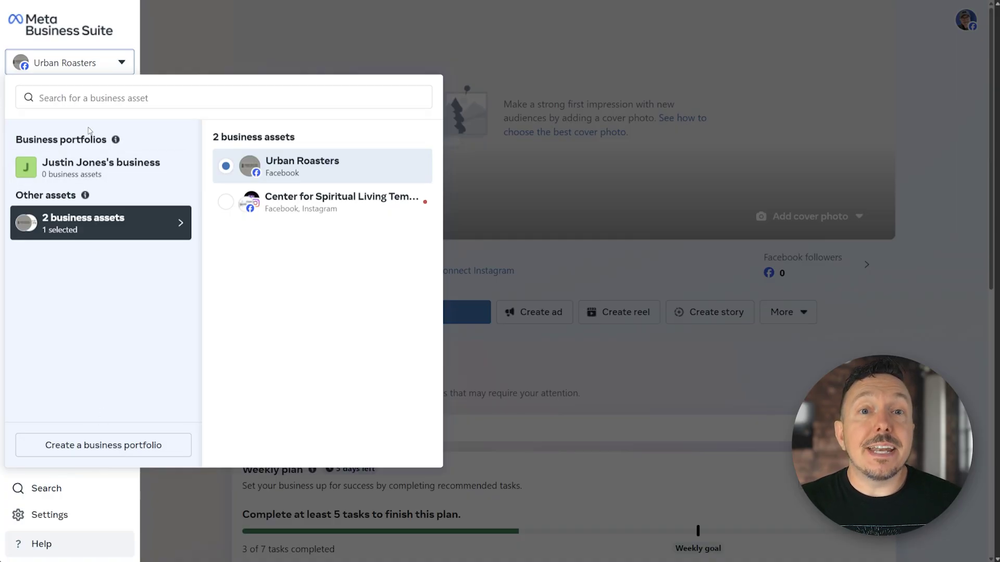
left_click(111, 447)
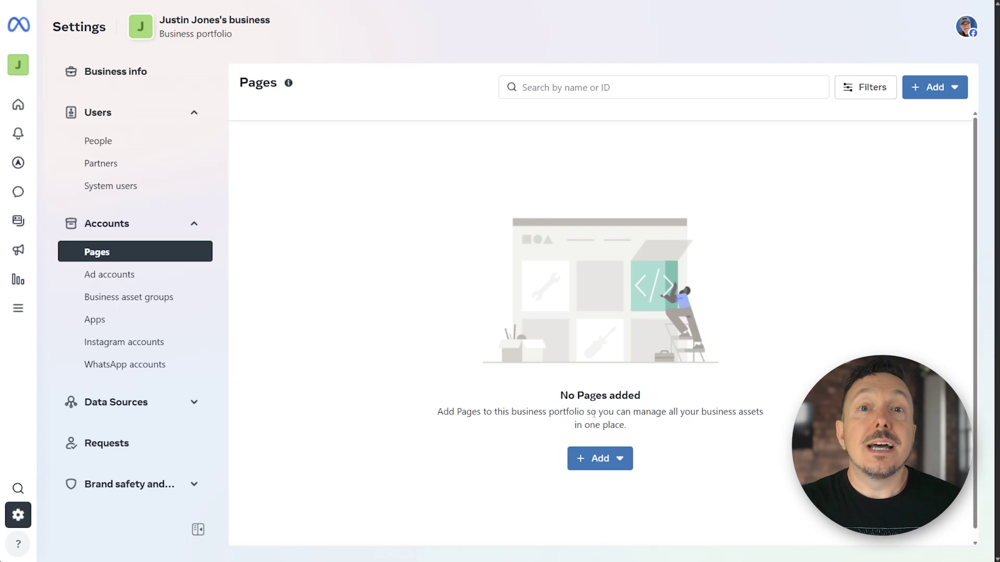
- Choose to add an existing Facebook Page and pick Urban Roasters from the search
left_click(597, 463)
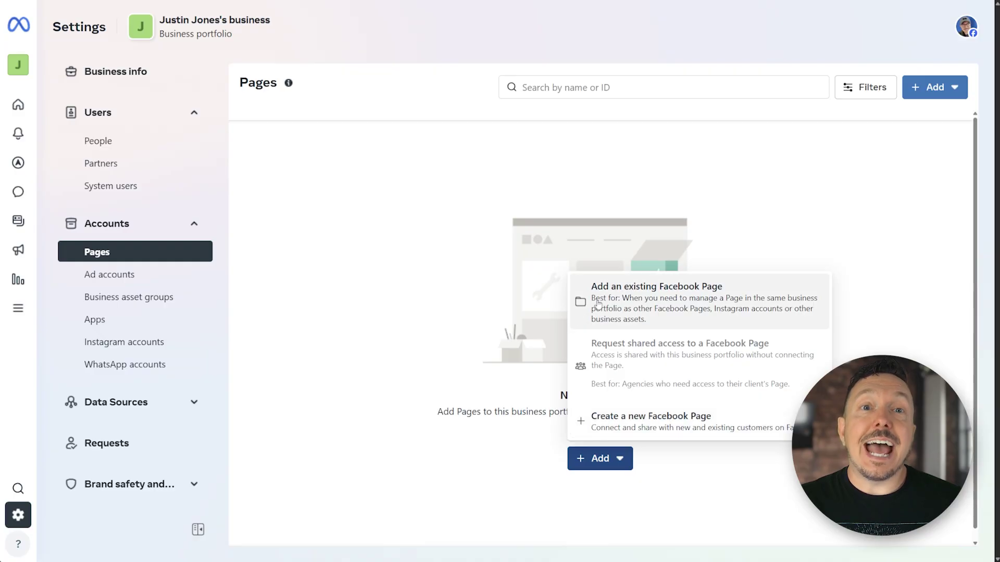
left_click(621, 292)
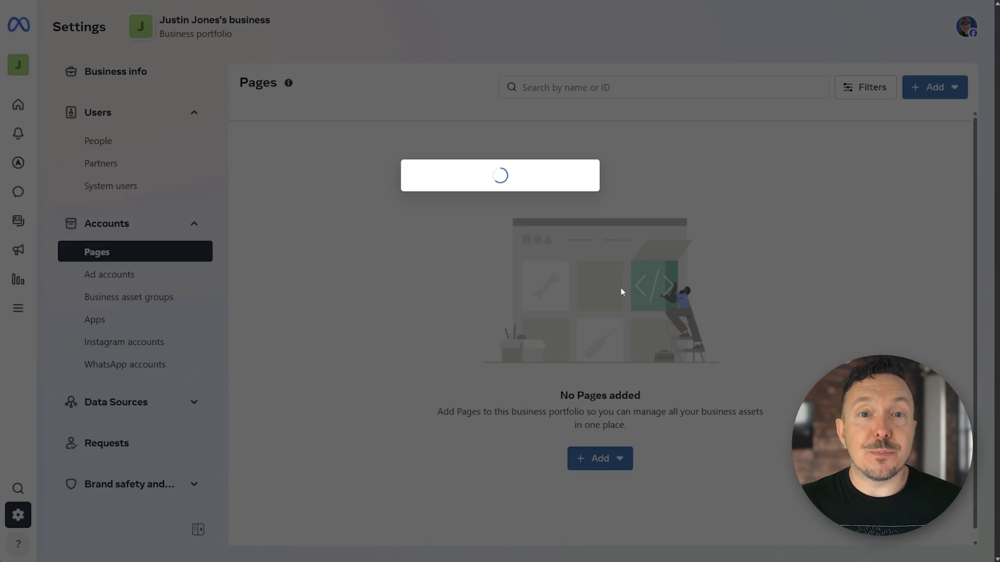
type("U")
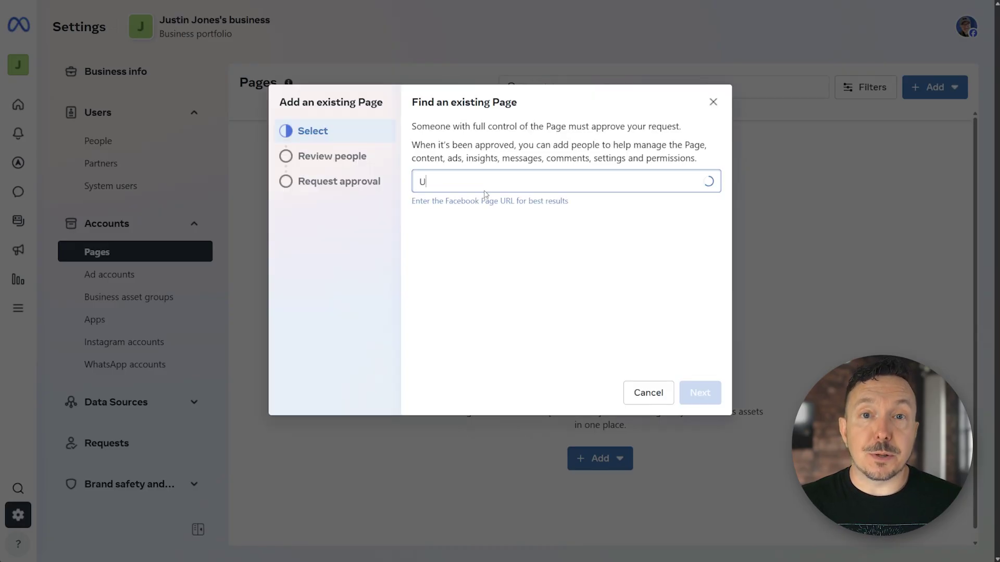
type("rban")
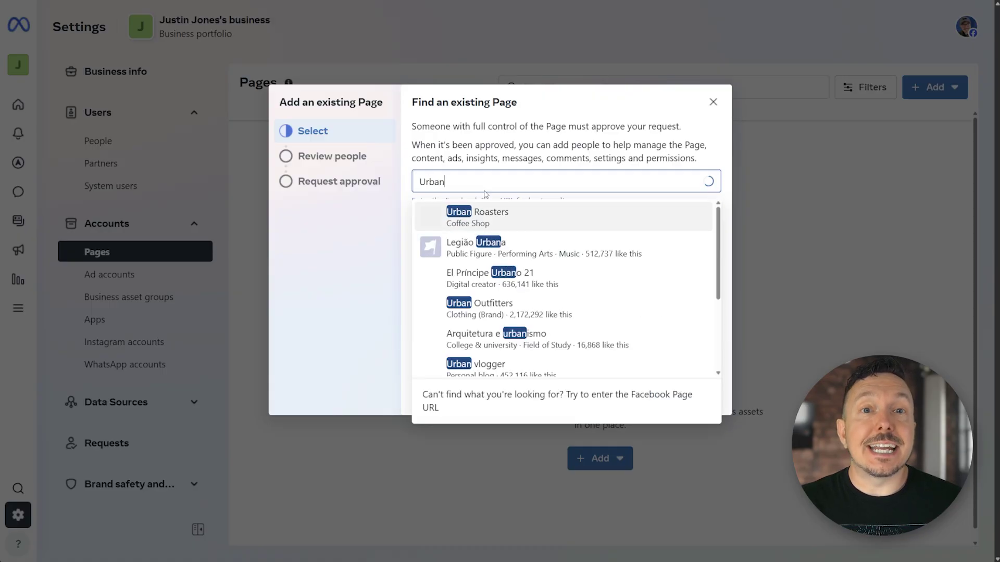
left_click(503, 215)
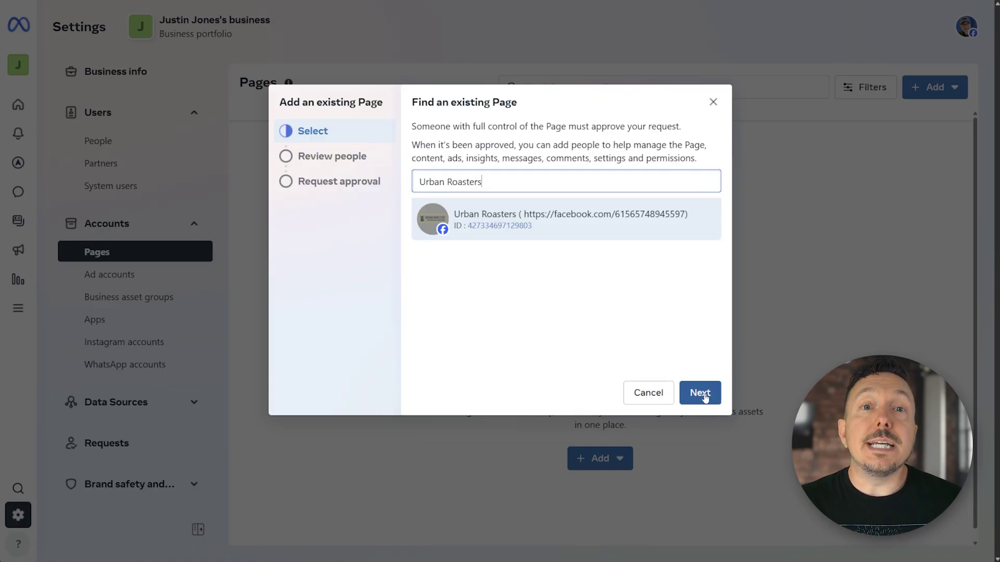
- Review Page access and the portfolio, accept the terms, and add the Urban Roasters Page
left_click(700, 393)
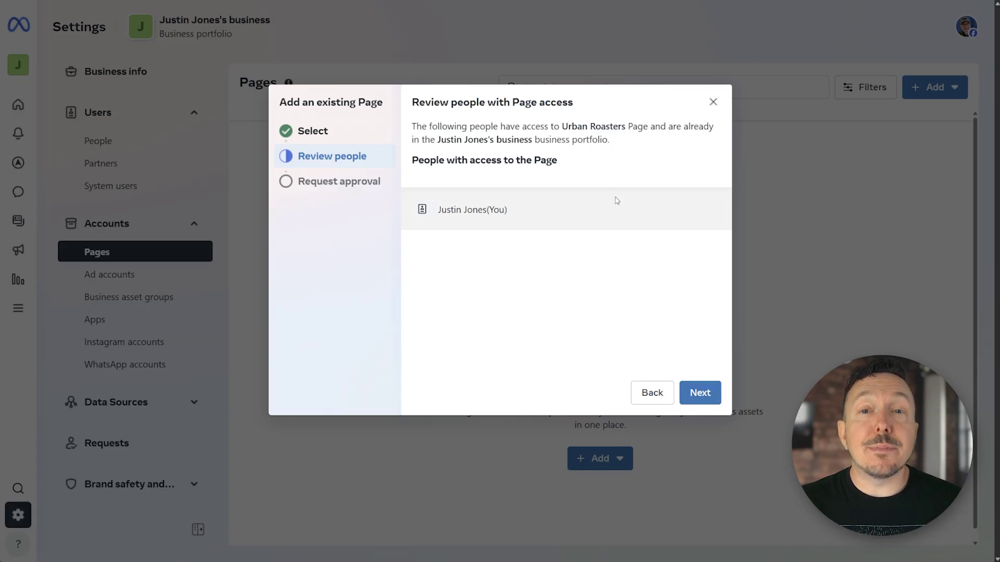
left_click_drag(609, 140, 437, 139)
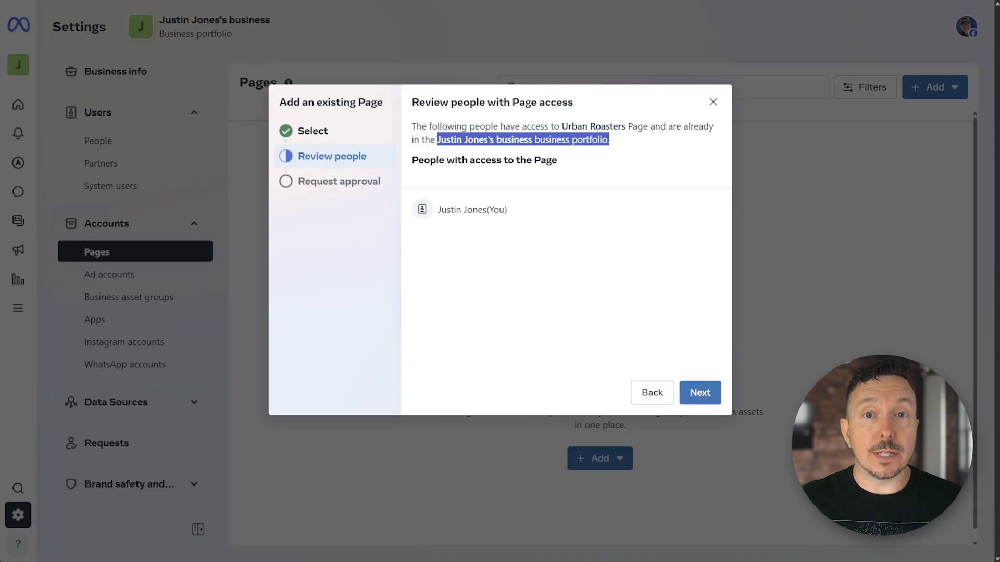
left_click(601, 197)
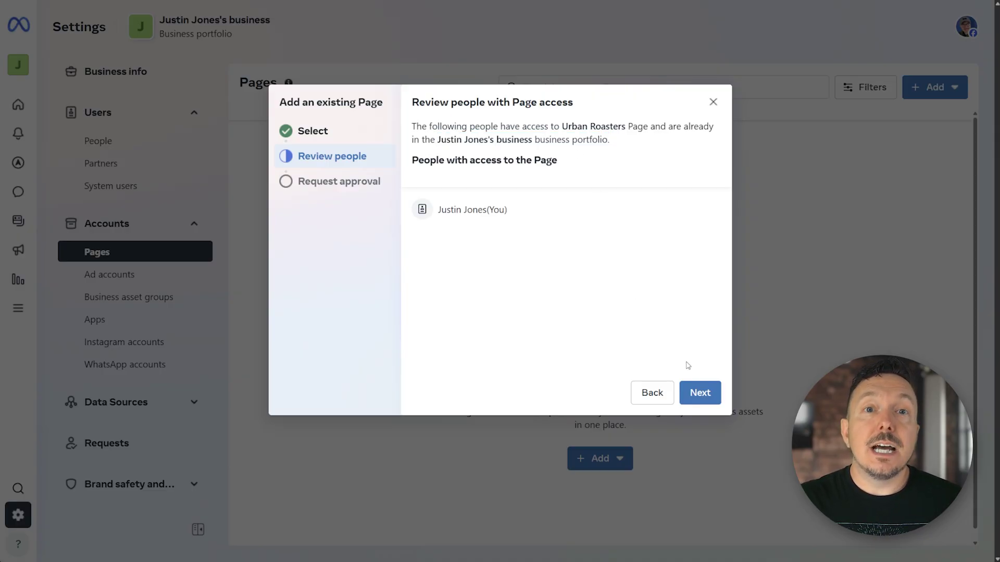
left_click(700, 393)
left_click(419, 336)
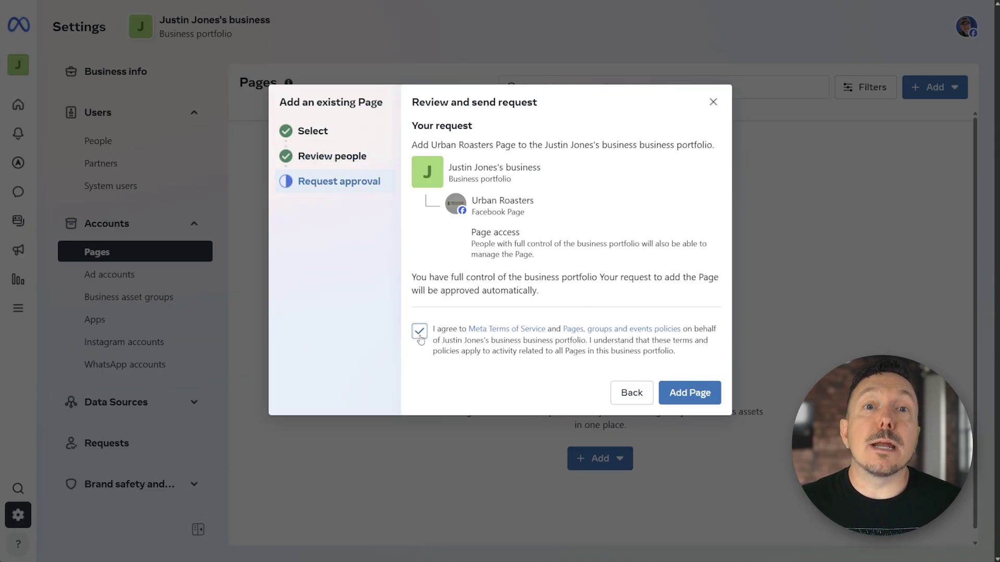
left_click(703, 392)
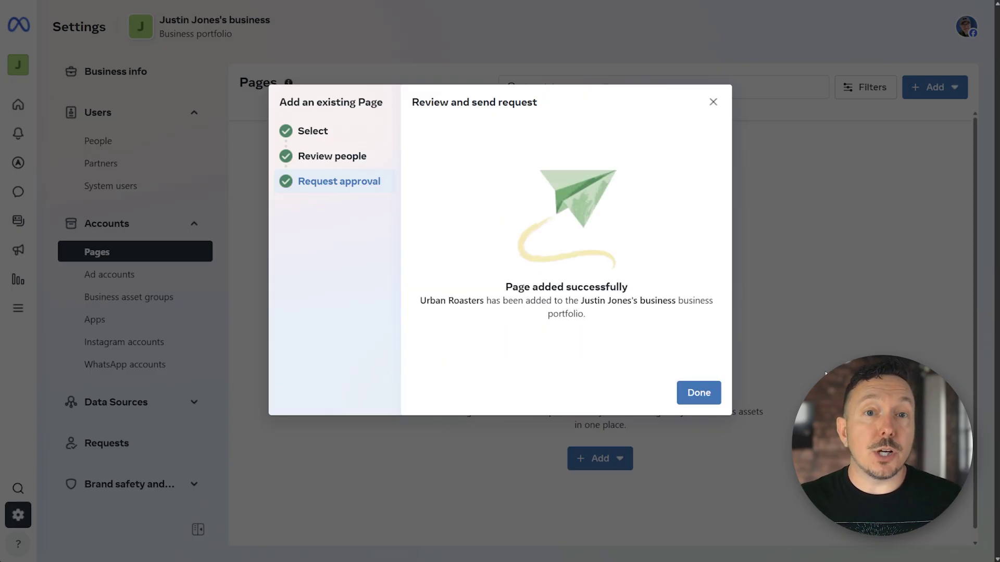
left_click(697, 400)
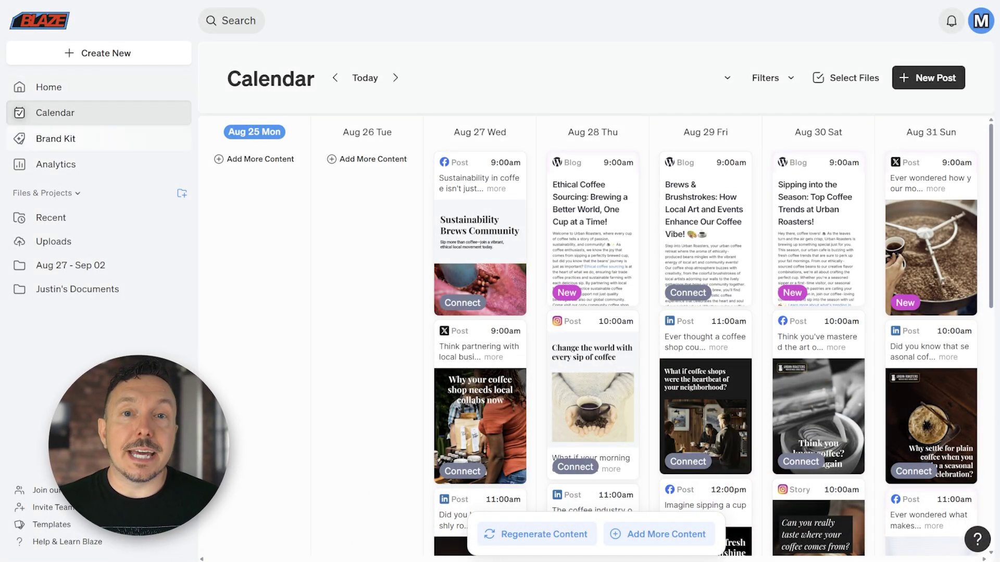
- Return to the Urban Roasters brand kit and start the Facebook connection from Integrations again
left_click(55, 138)
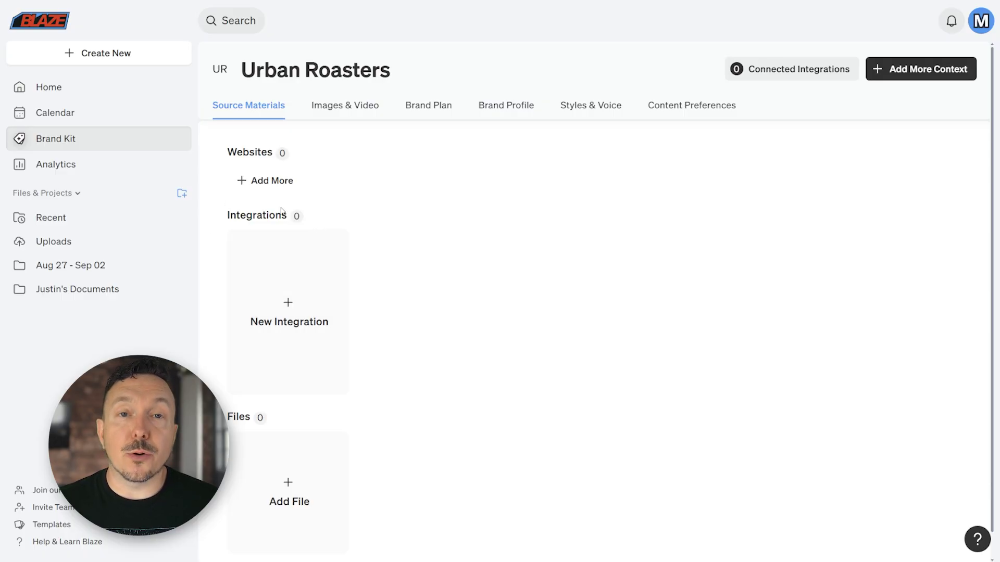
left_click(287, 309)
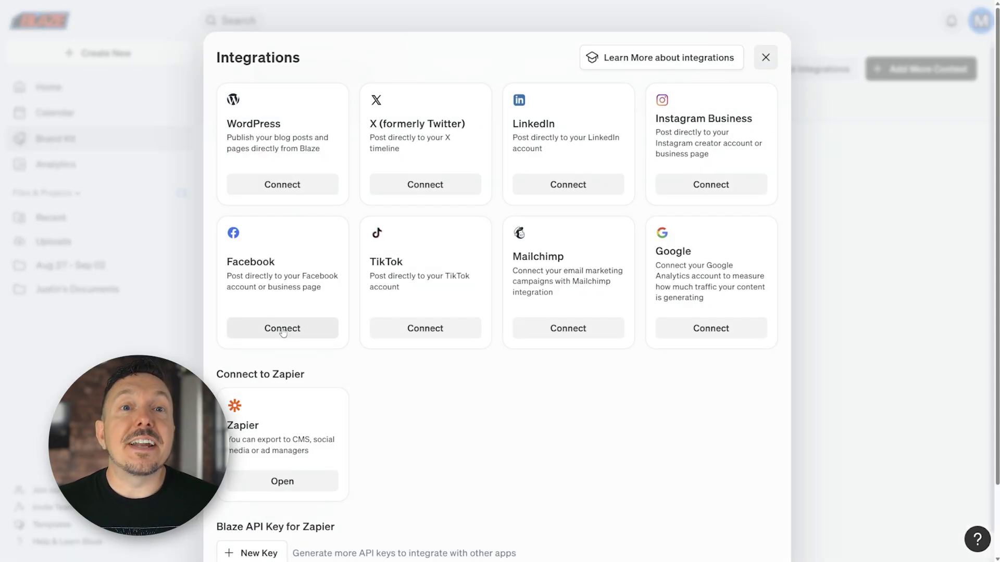
left_click(283, 332)
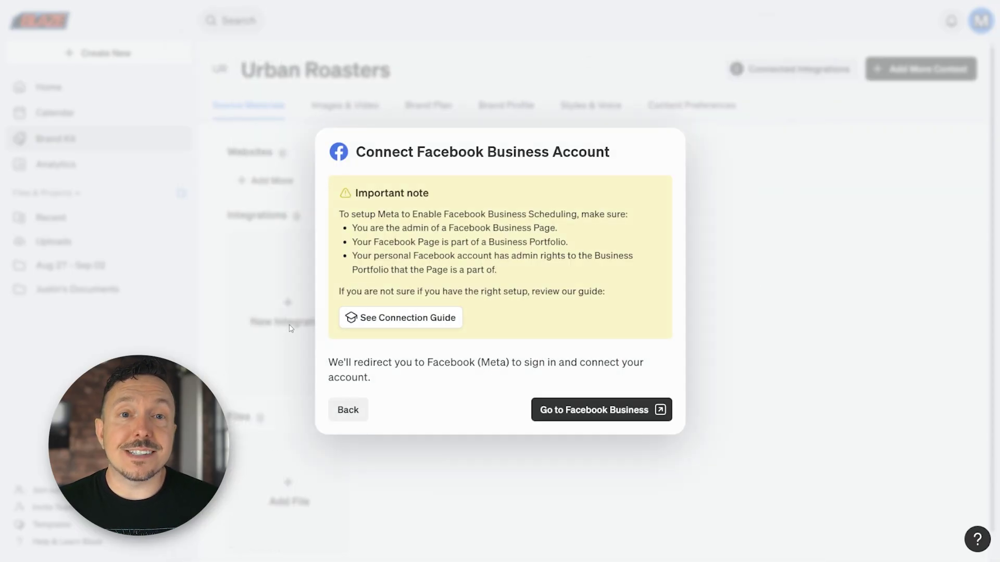
- Sign in as the current Facebook account and give Blaze access to all Pages and Businesses
left_click(592, 412)
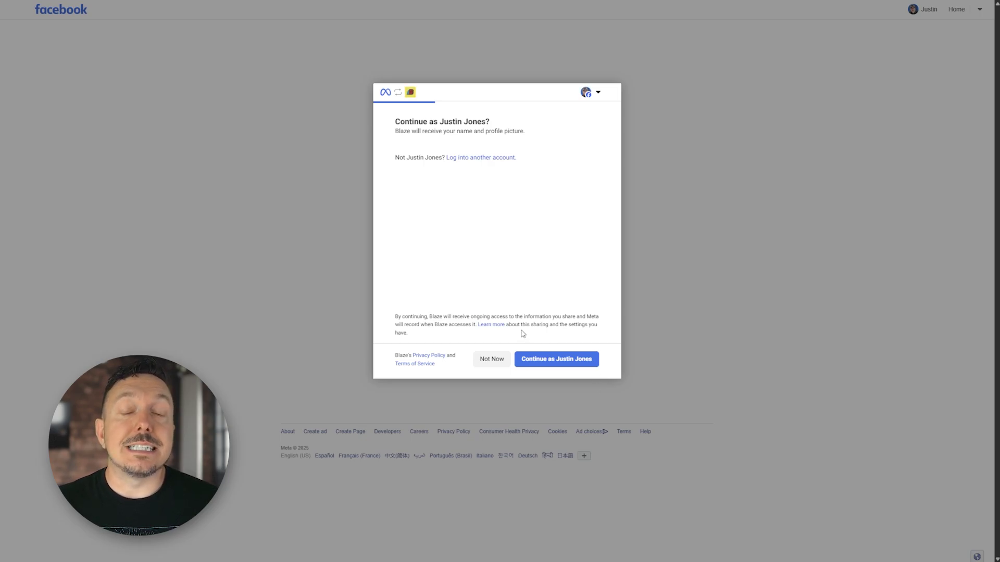
left_click(557, 360)
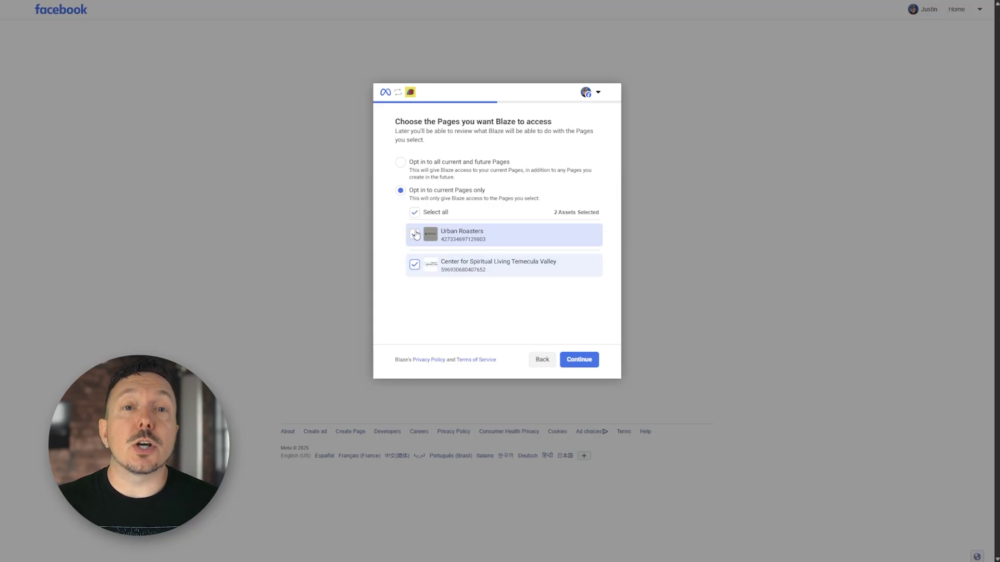
left_click(400, 163)
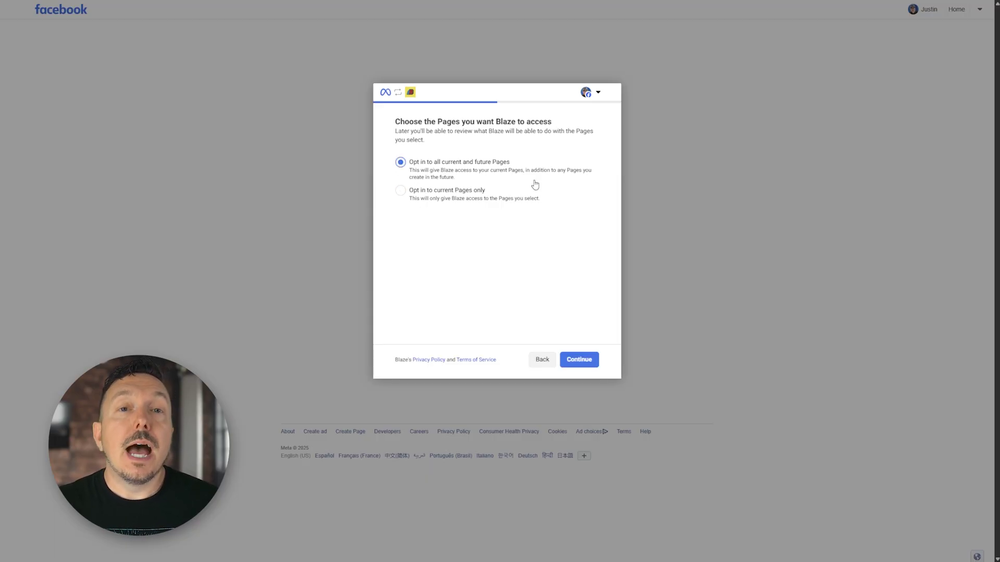
left_click(586, 367)
left_click(402, 160)
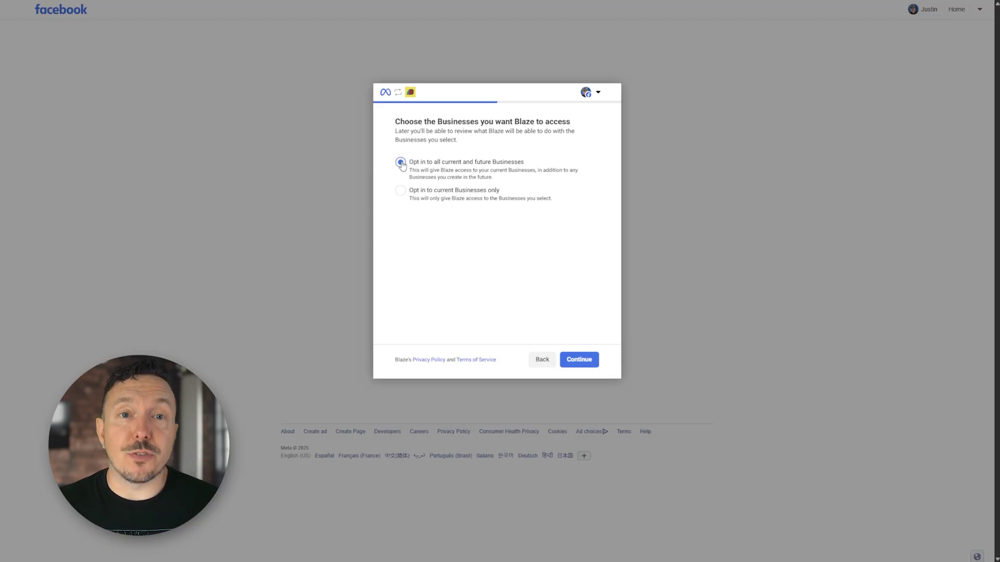
left_click(589, 365)
left_click(587, 360)
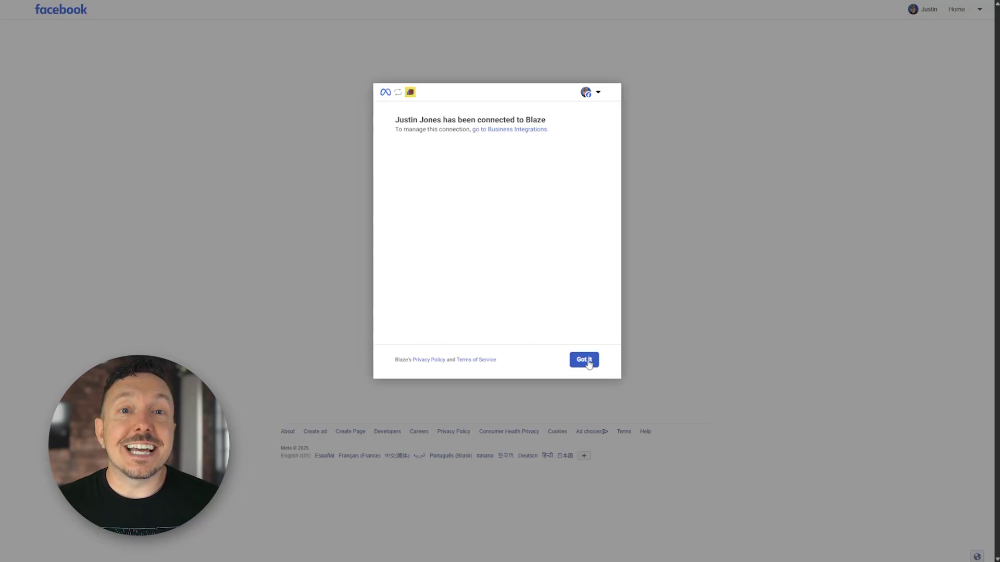
left_click(589, 364)
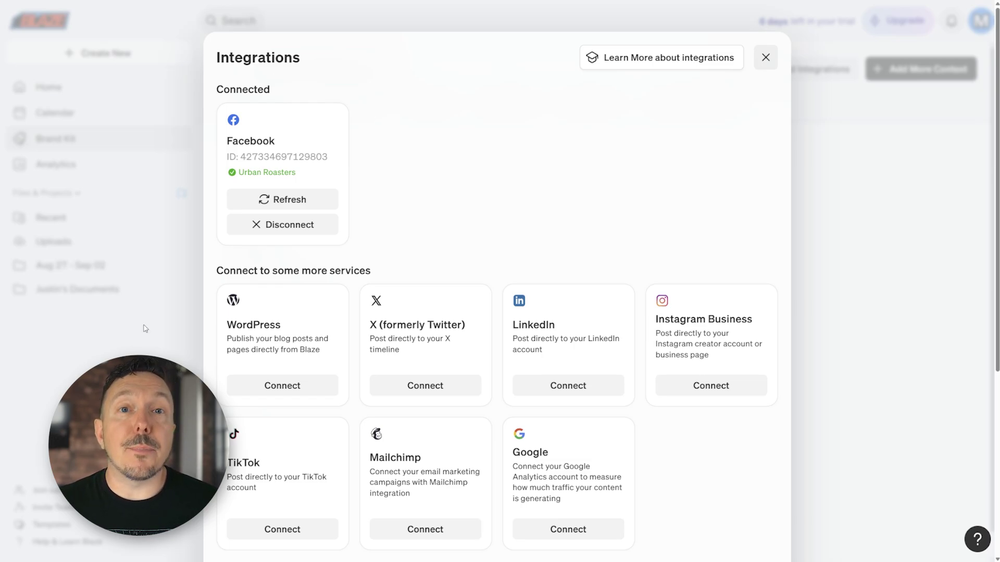
- Close Integrations and open the Aug 27 Facebook post in the calendar to confirm it's Autoscheduled
left_click(136, 339)
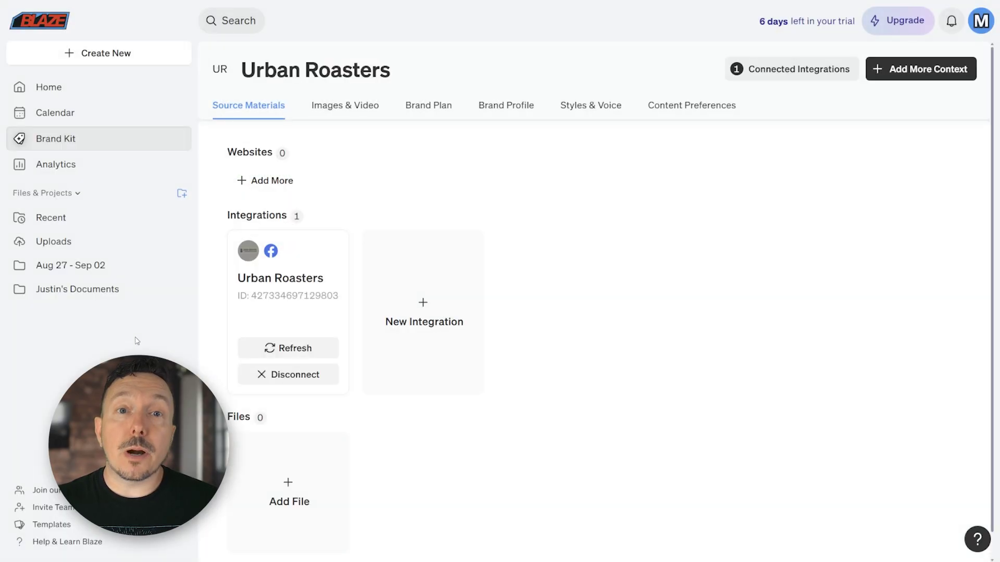
left_click(71, 120)
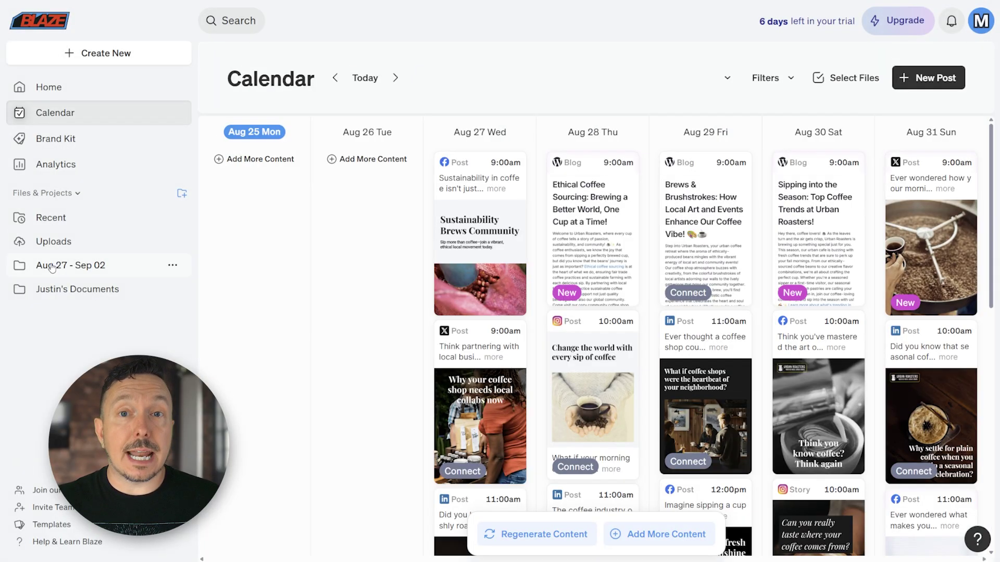
left_click(484, 207)
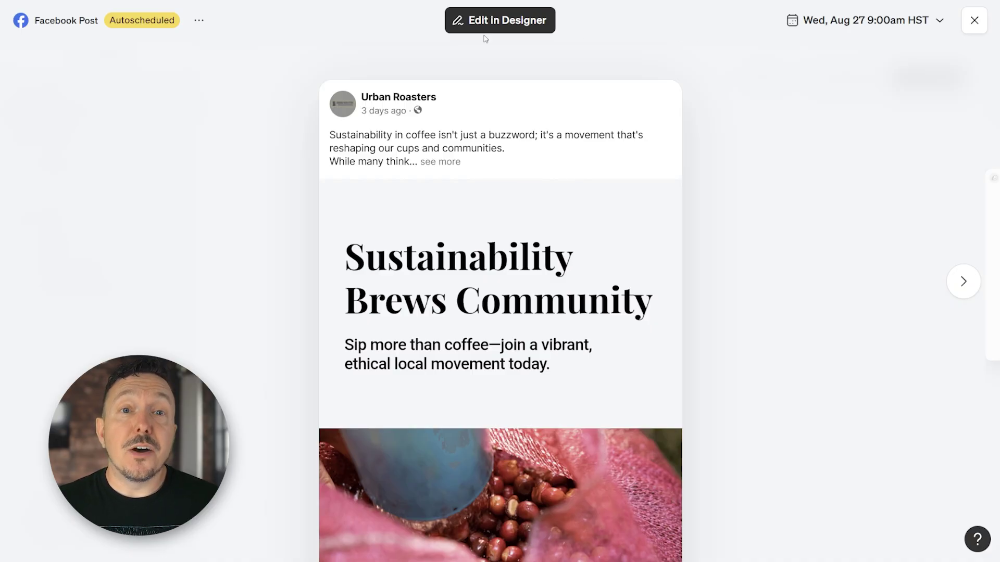
left_click(974, 20)
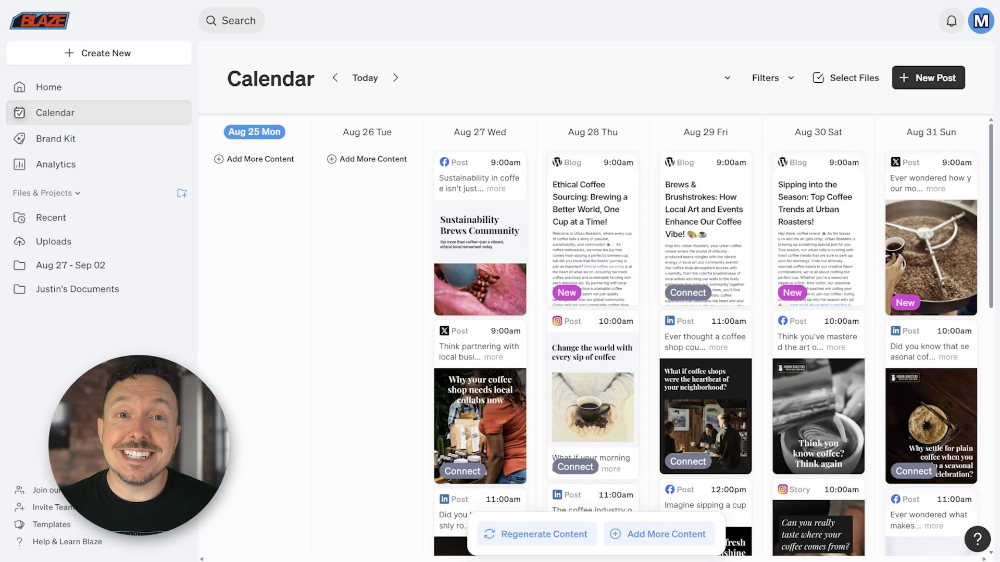